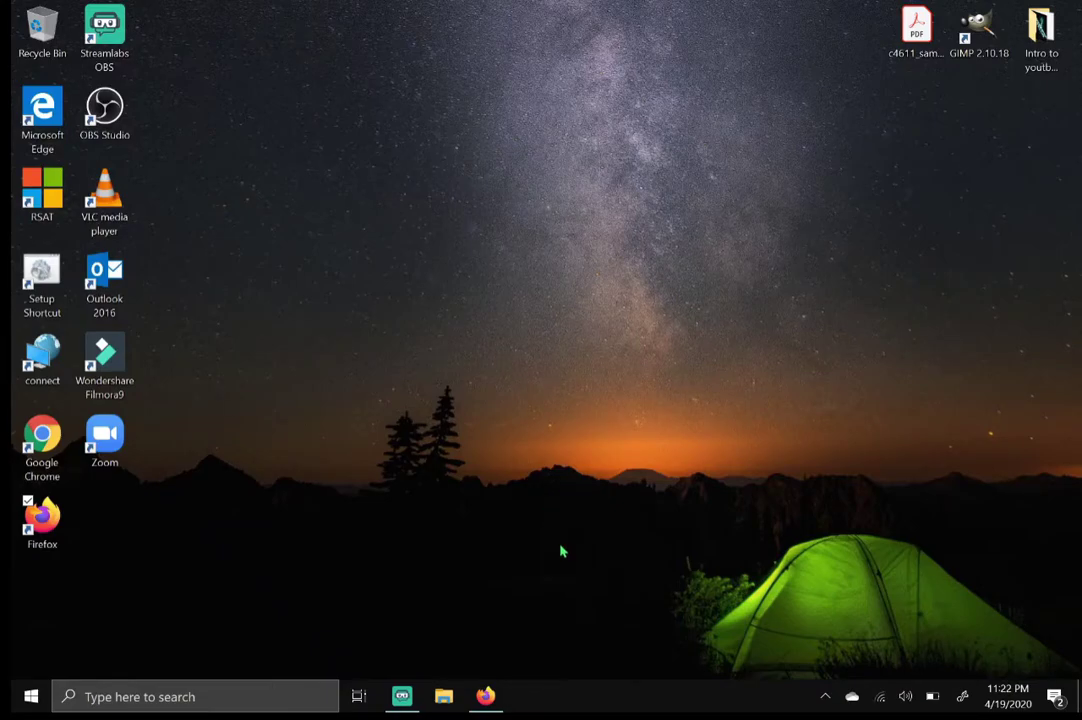
- From the channel's Videos page, open 'How to Get Microsoft Office for Free in 2020' and pause it at 0:02
{"action": "left_click", "coordinate": [485, 697]}
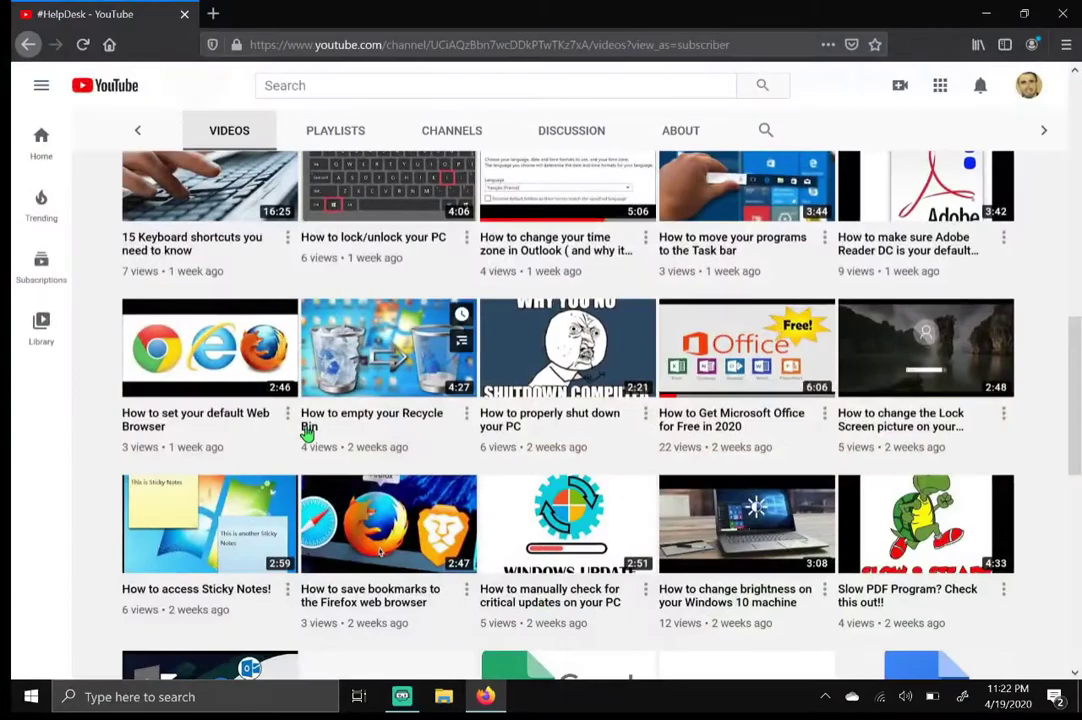
{"action": "left_click_drag", "start_coordinate": [1075, 372], "coordinate": [1077, 368]}
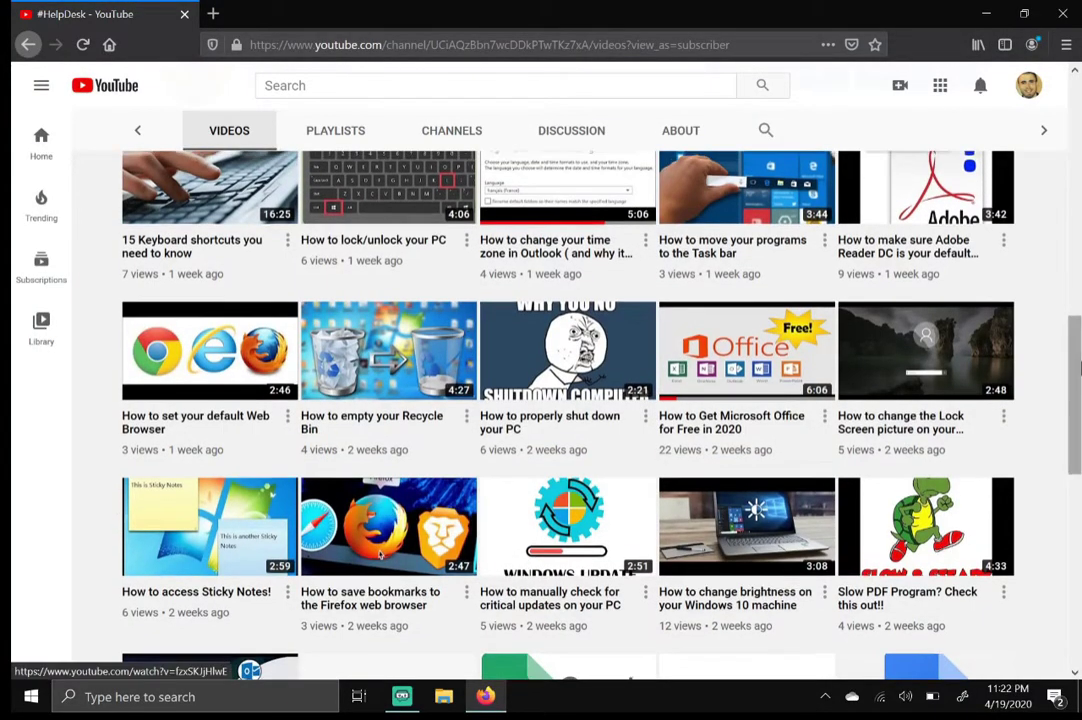
{"action": "scroll", "coordinate": [1077, 368], "scroll_direction": "up", "scroll_amount": 10}
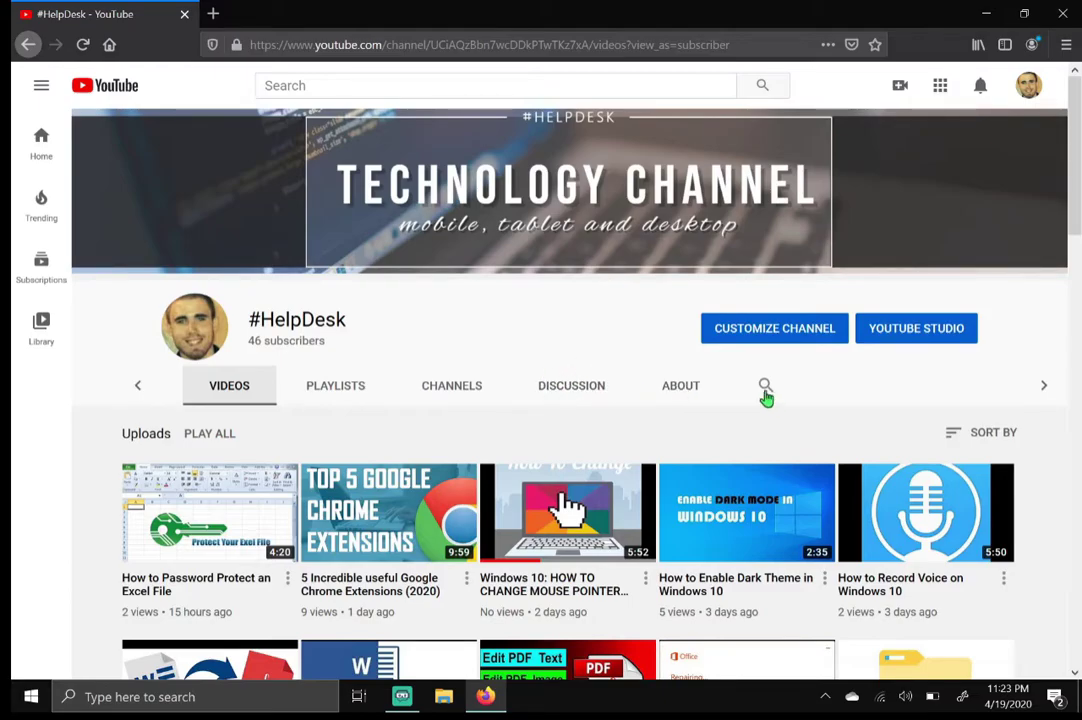
{"action": "left_click_drag", "start_coordinate": [1076, 200], "coordinate": [1046, 437]}
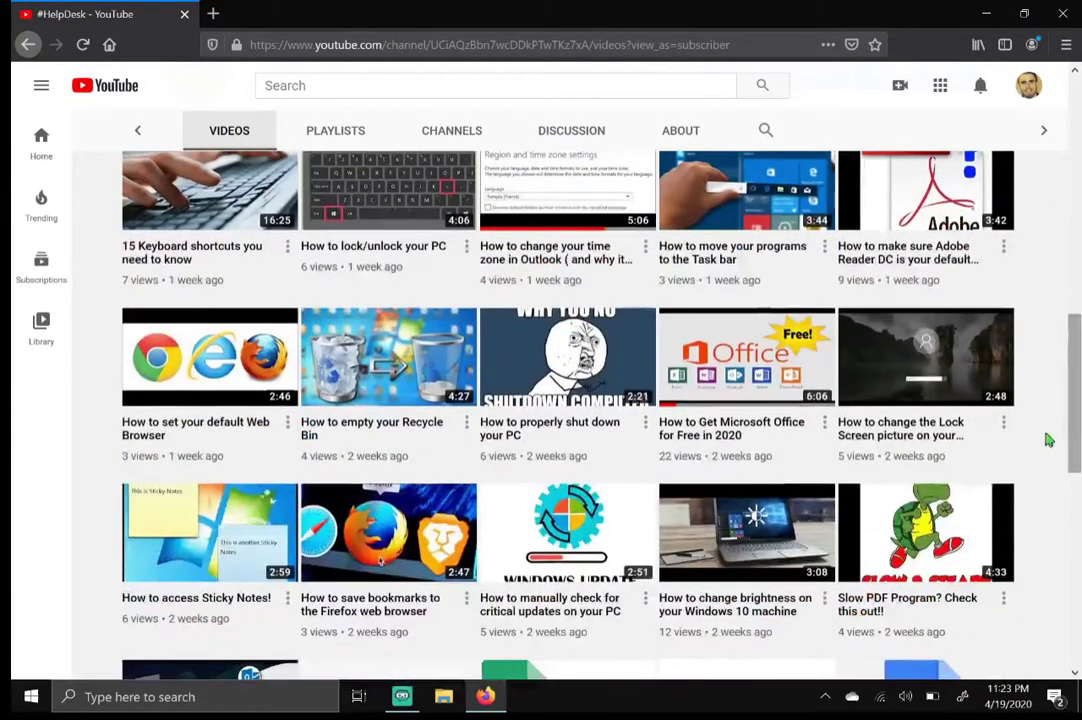
{"action": "left_click", "coordinate": [689, 440]}
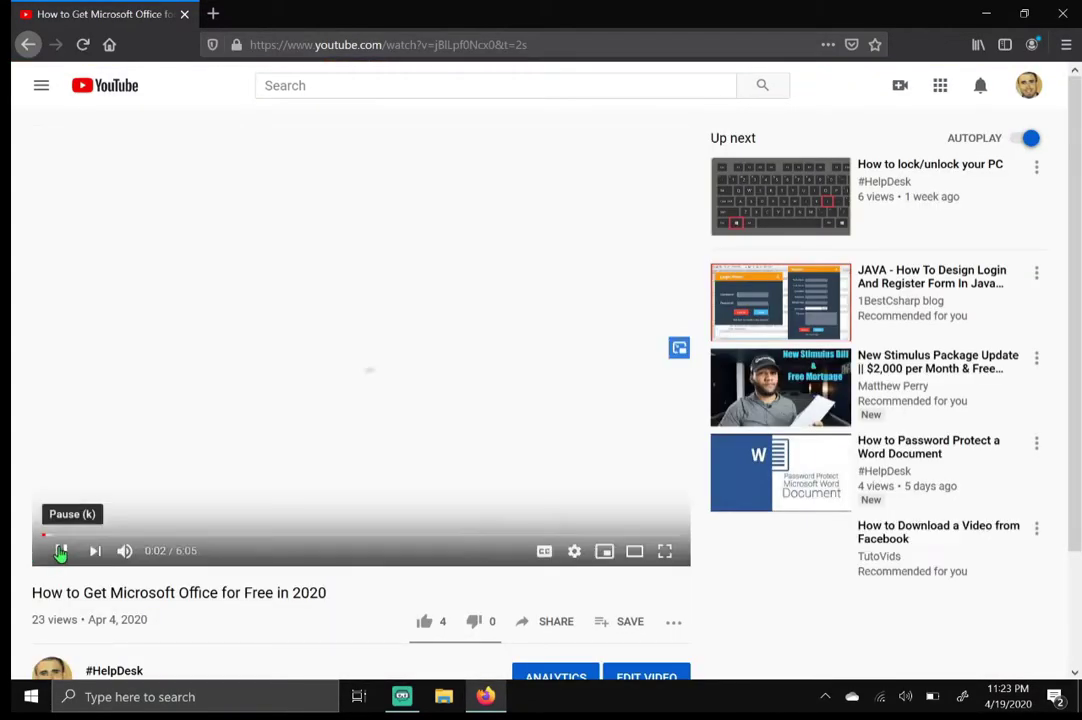
{"action": "left_click", "coordinate": [60, 551]}
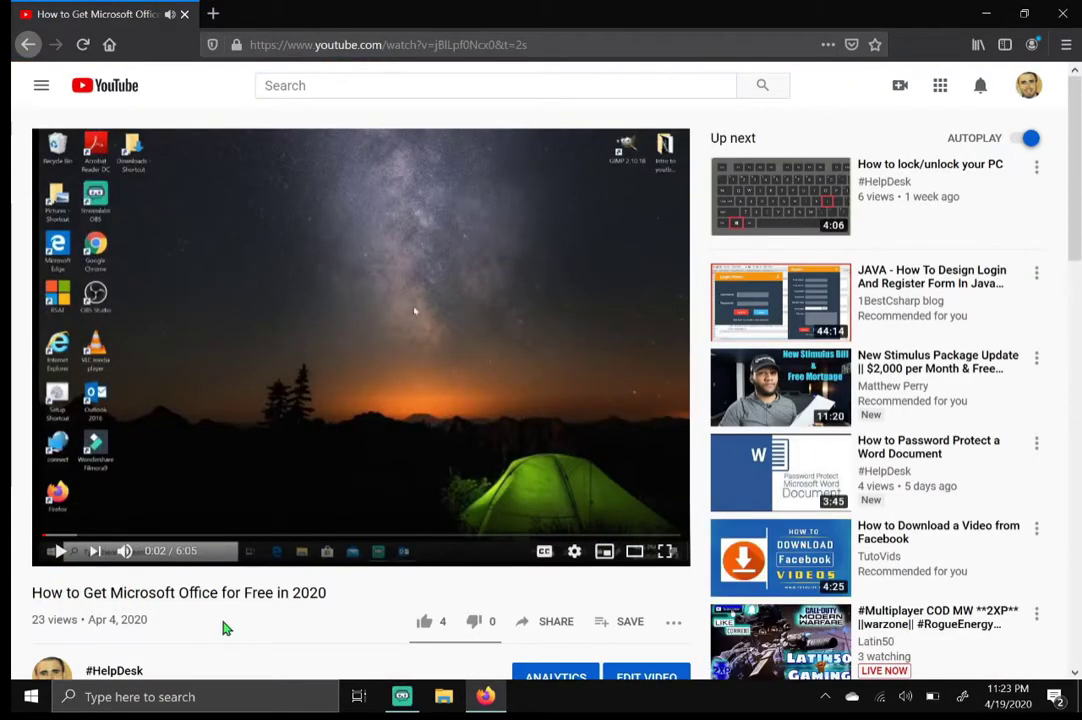
{"action": "scroll", "coordinate": [15, 505], "scroll_direction": "down", "scroll_amount": 1}
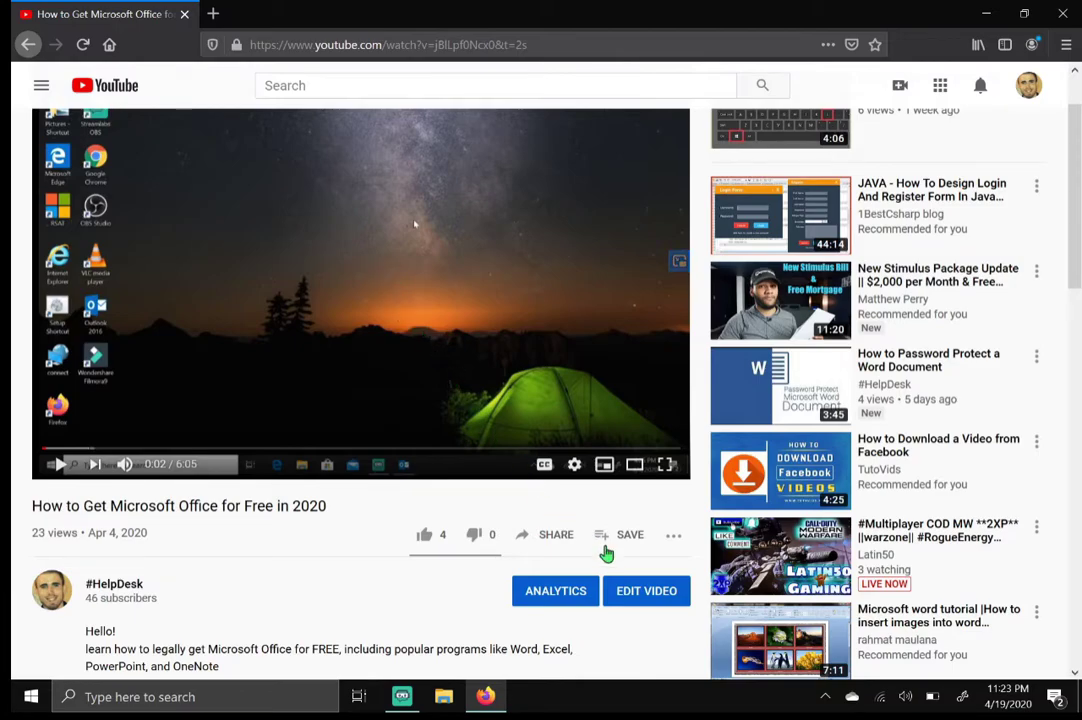
- Copy the video's iframe code from YouTube's Embed Video dialog to the clipboard
{"action": "scroll", "coordinate": [230, 575], "scroll_direction": "up", "scroll_amount": 2}
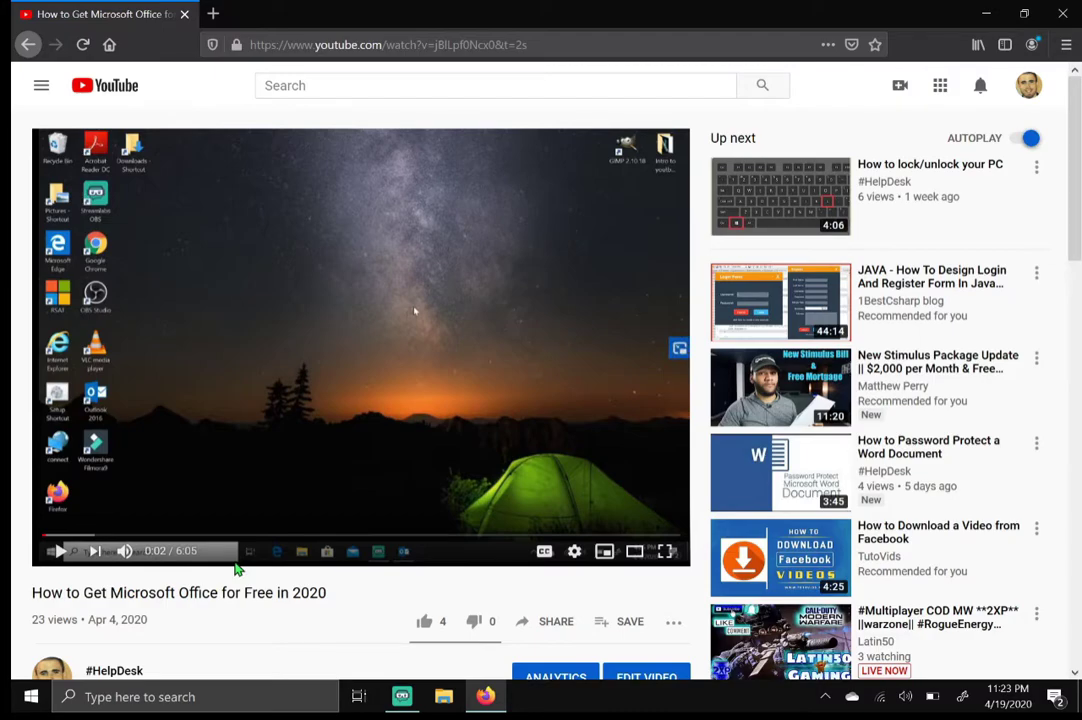
{"action": "scroll", "coordinate": [249, 536], "scroll_direction": "down", "scroll_amount": 2}
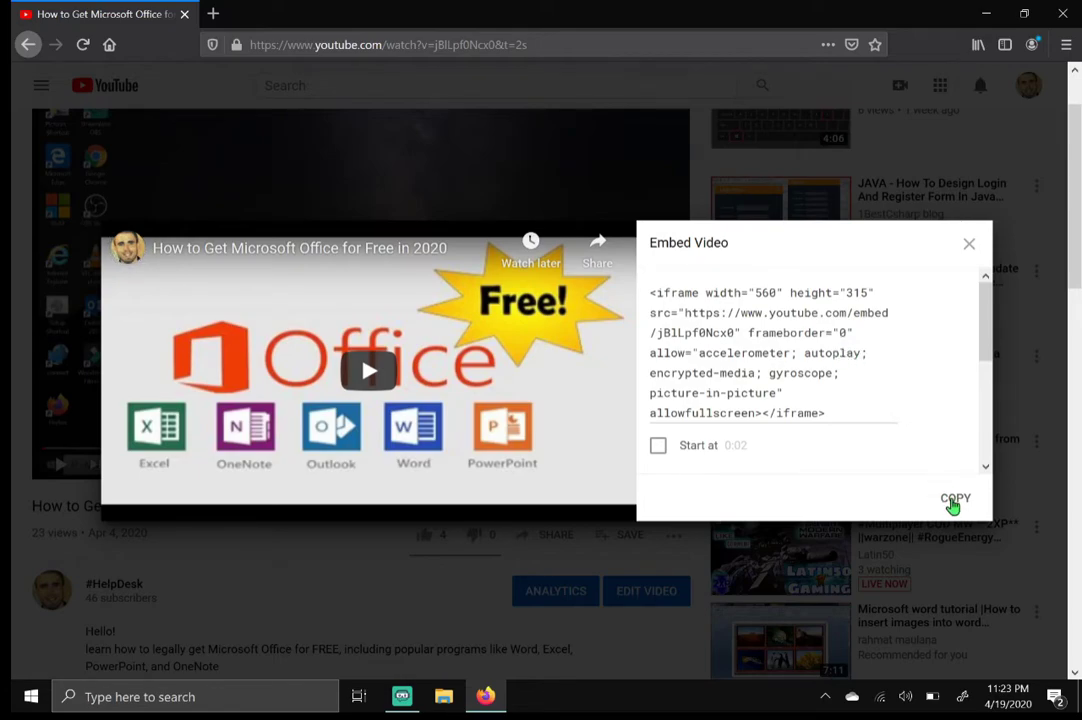
{"action": "left_click", "coordinate": [955, 500]}
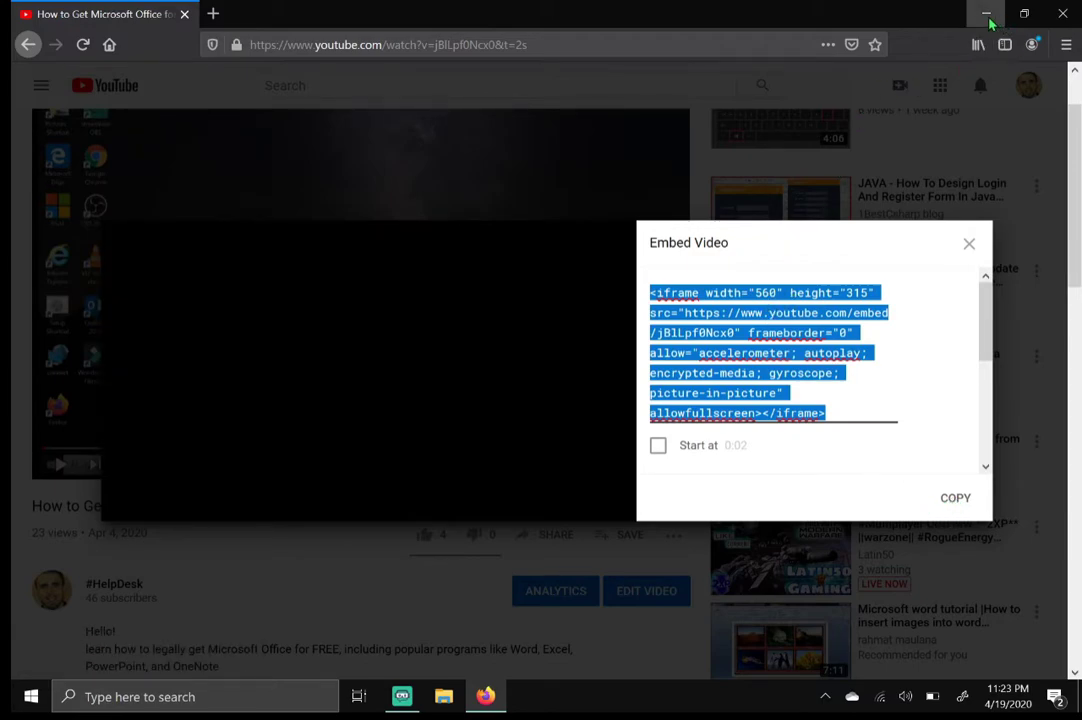
- Minimize Firefox and launch PowerPoint 2016 by searching 'poer' in Windows search
{"action": "left_click", "coordinate": [985, 15]}
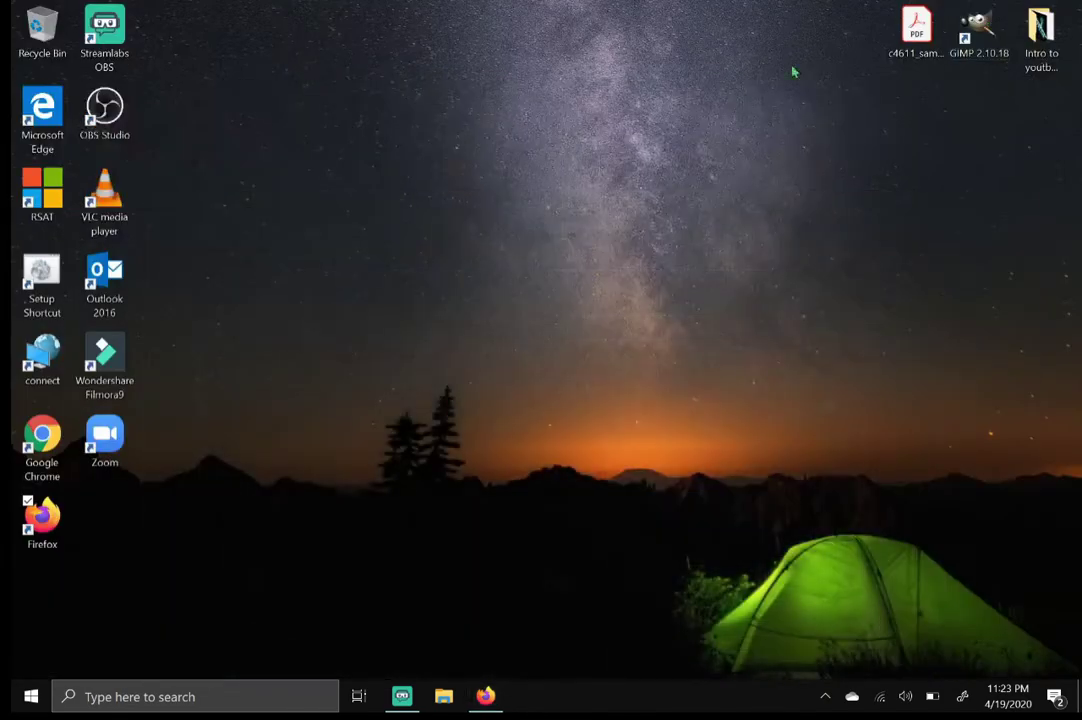
{"action": "left_click", "coordinate": [228, 692]}
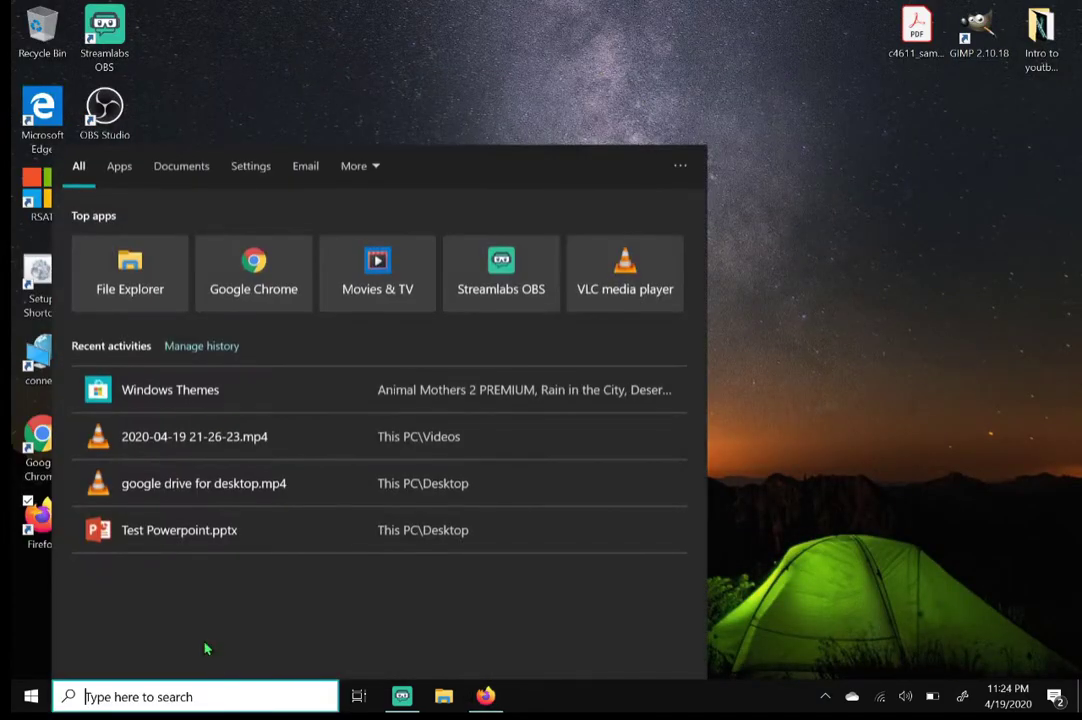
{"action": "type", "text": "poer"}
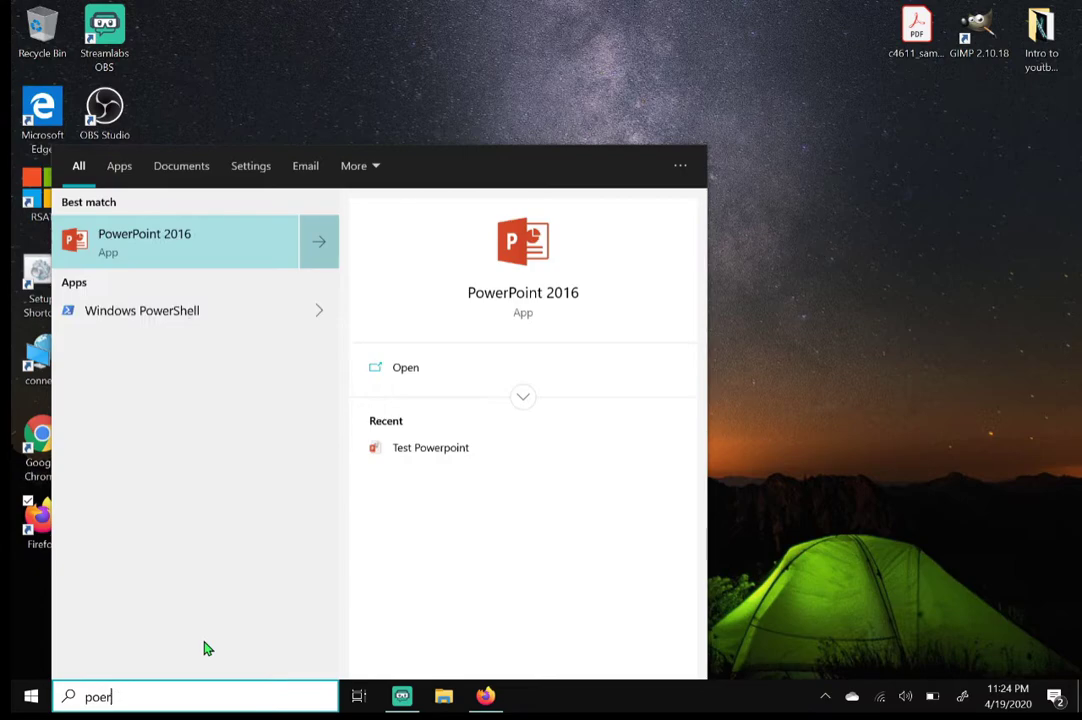
{"action": "left_click", "coordinate": [200, 253]}
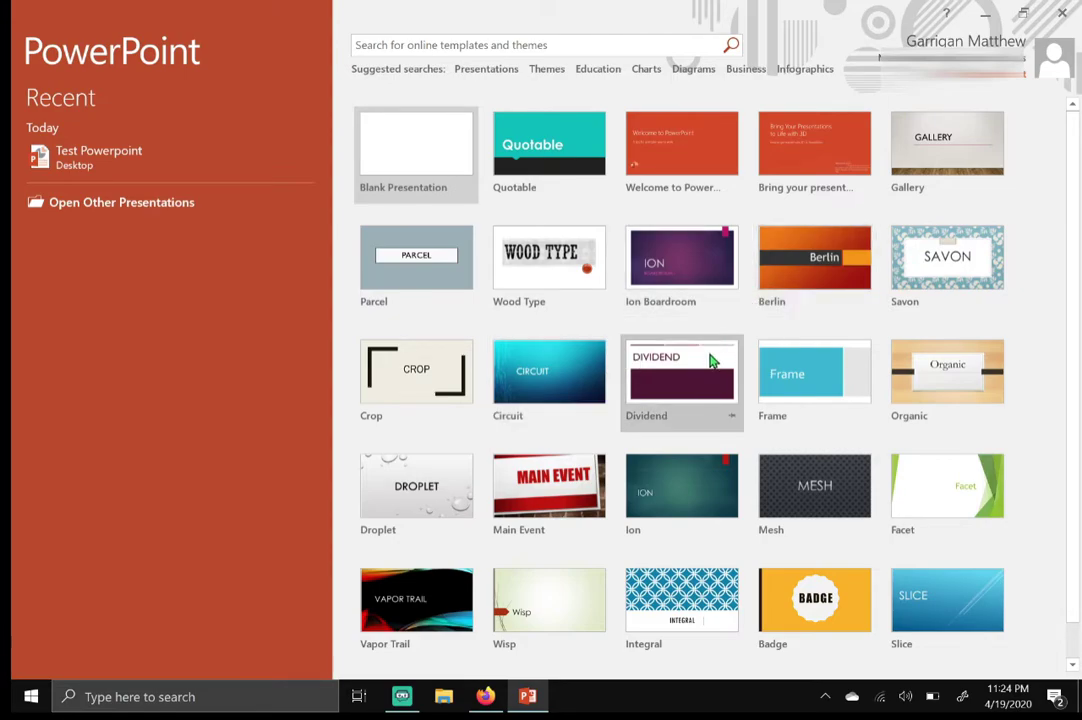
- Create a new presentation from the 'Welcome to PowerPoint' template
{"action": "scroll", "coordinate": [728, 500], "scroll_direction": "down", "scroll_amount": 2}
{"action": "scroll", "coordinate": [415, 541], "scroll_direction": "up", "scroll_amount": 2}
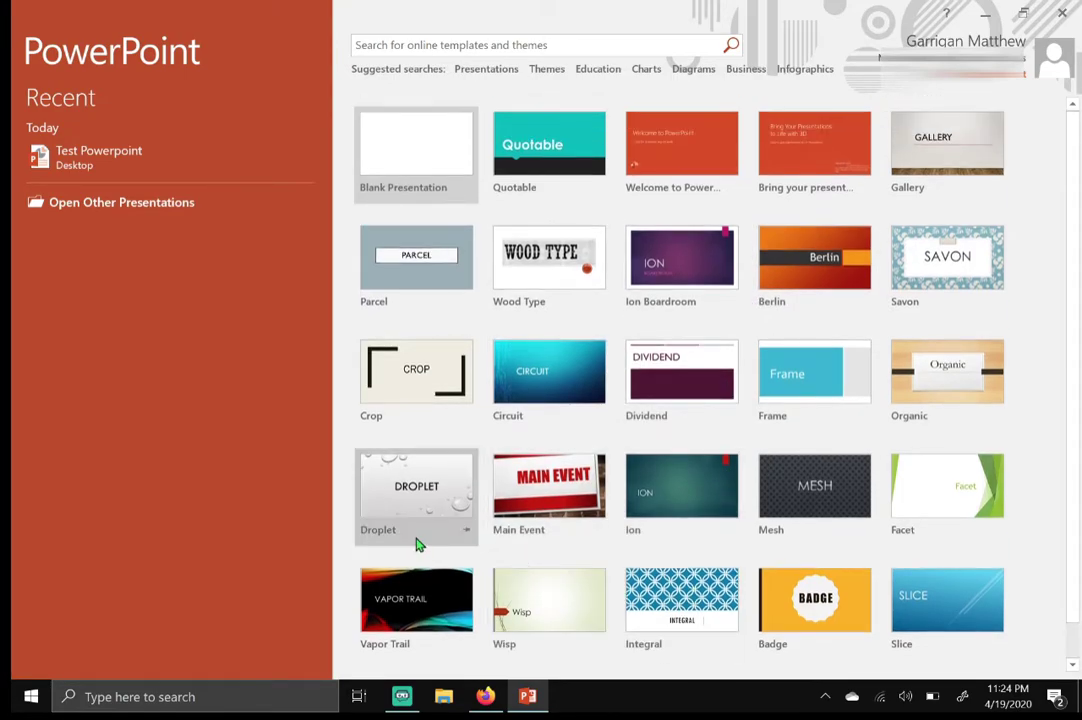
{"action": "left_click", "coordinate": [669, 145]}
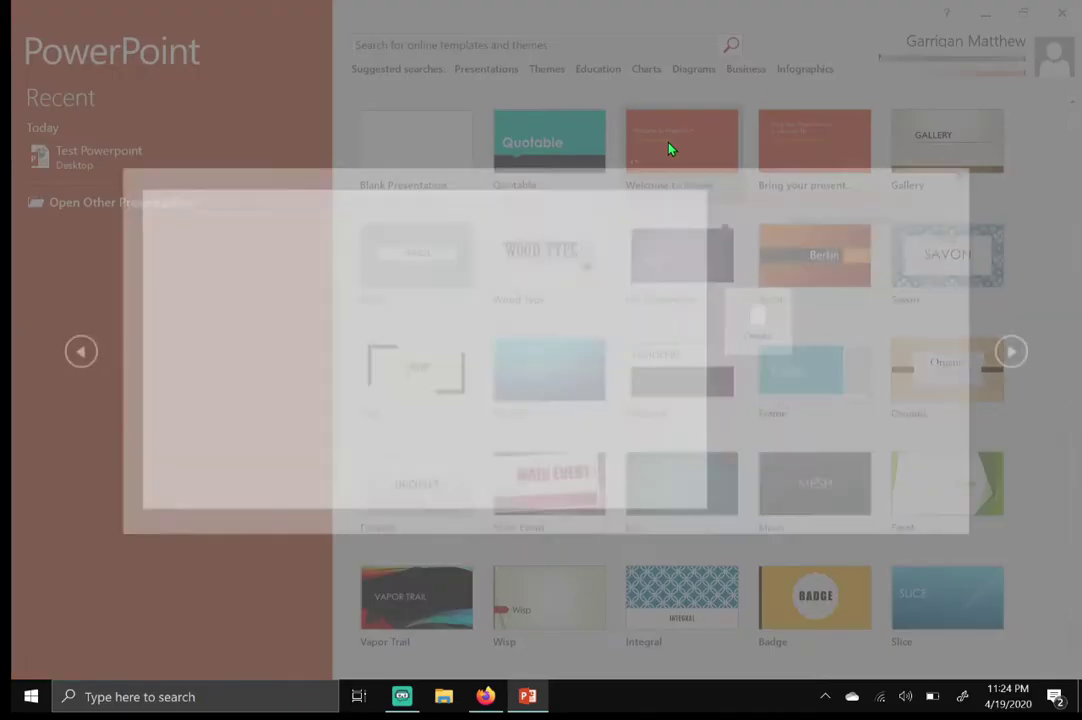
{"action": "left_click", "coordinate": [767, 395]}
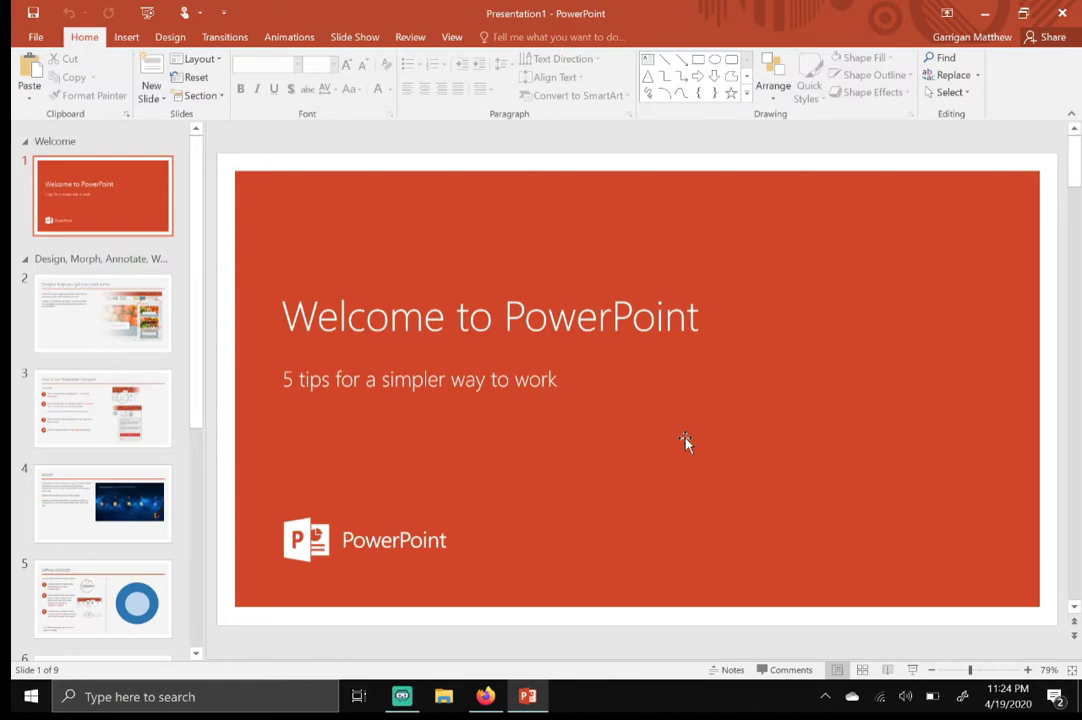
- Go to slide 7, 'You're an expert with Tell Me', in the thumbnail pane
{"action": "scroll", "coordinate": [100, 378], "scroll_direction": "down", "scroll_amount": 5}
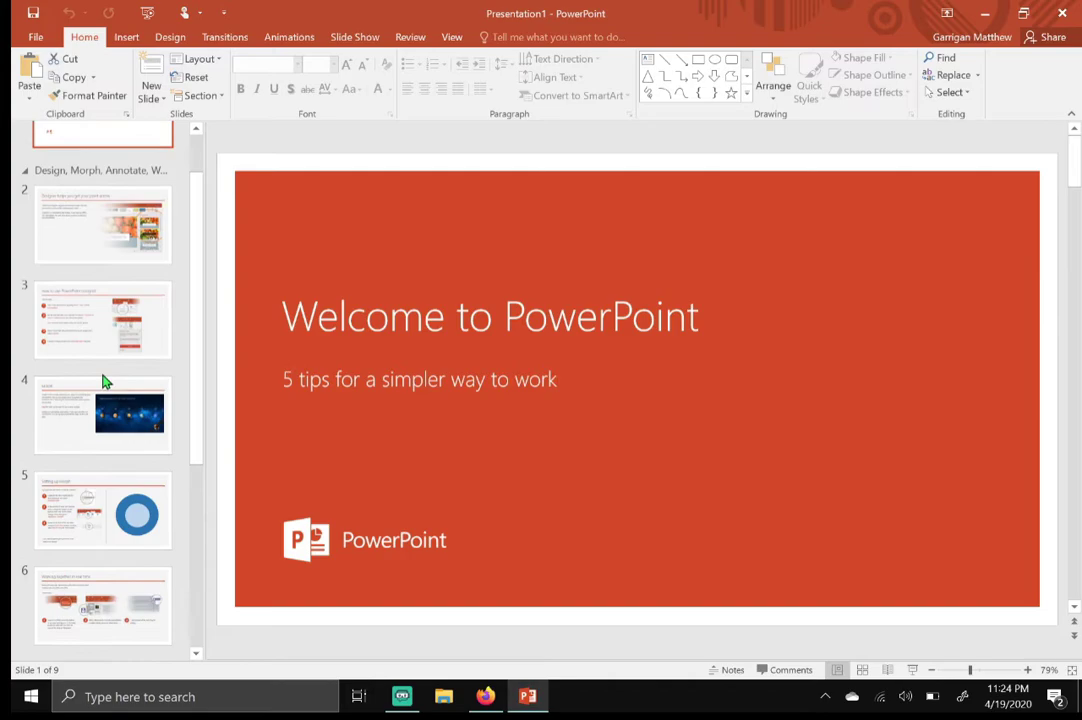
{"action": "scroll", "coordinate": [142, 492], "scroll_direction": "up", "scroll_amount": 6}
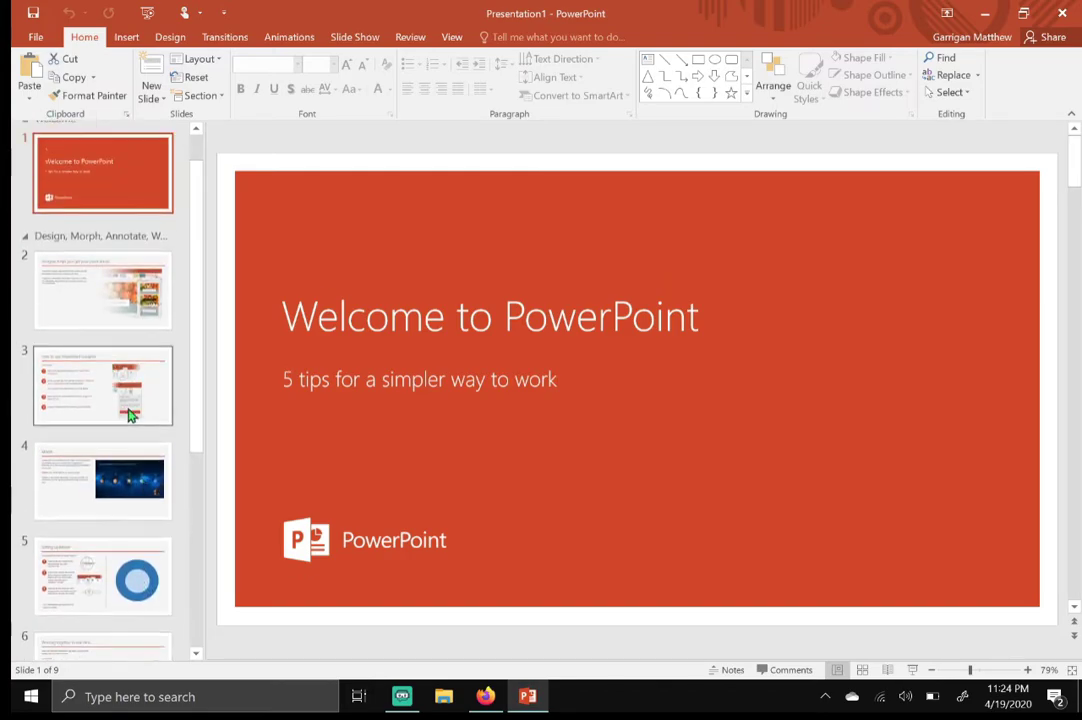
{"action": "scroll", "coordinate": [128, 483], "scroll_direction": "down", "scroll_amount": 5}
{"action": "left_click", "coordinate": [128, 483]}
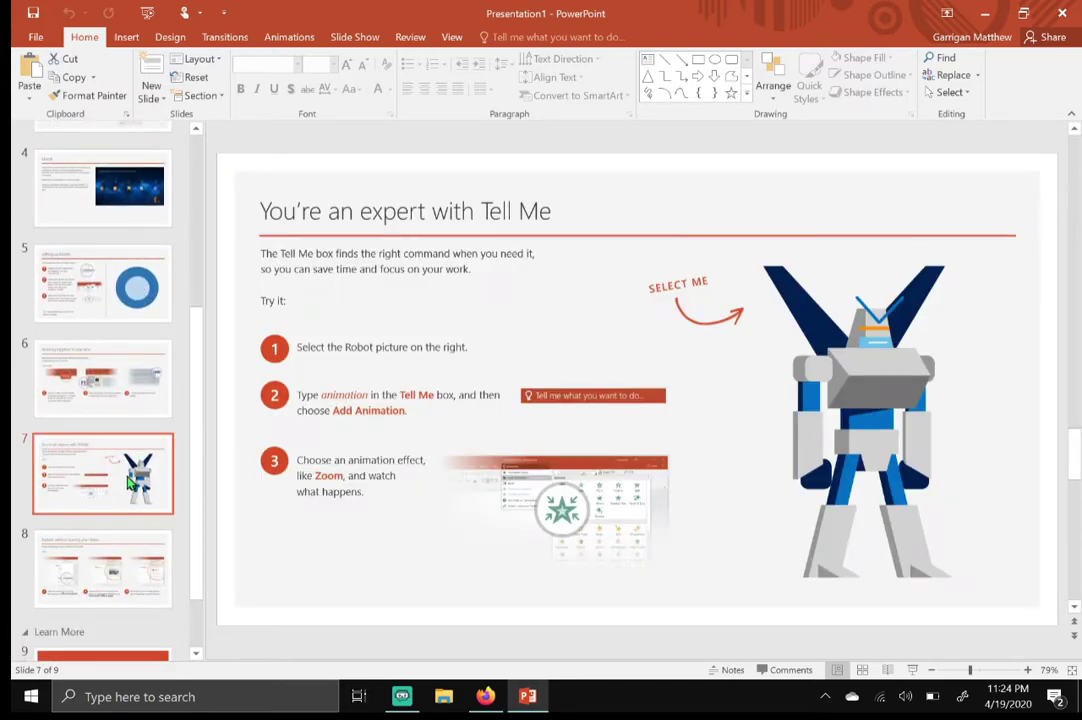
- Choose Insert > Video > Online Video to bring up the Insert Video dialog
{"action": "left_click", "coordinate": [127, 38]}
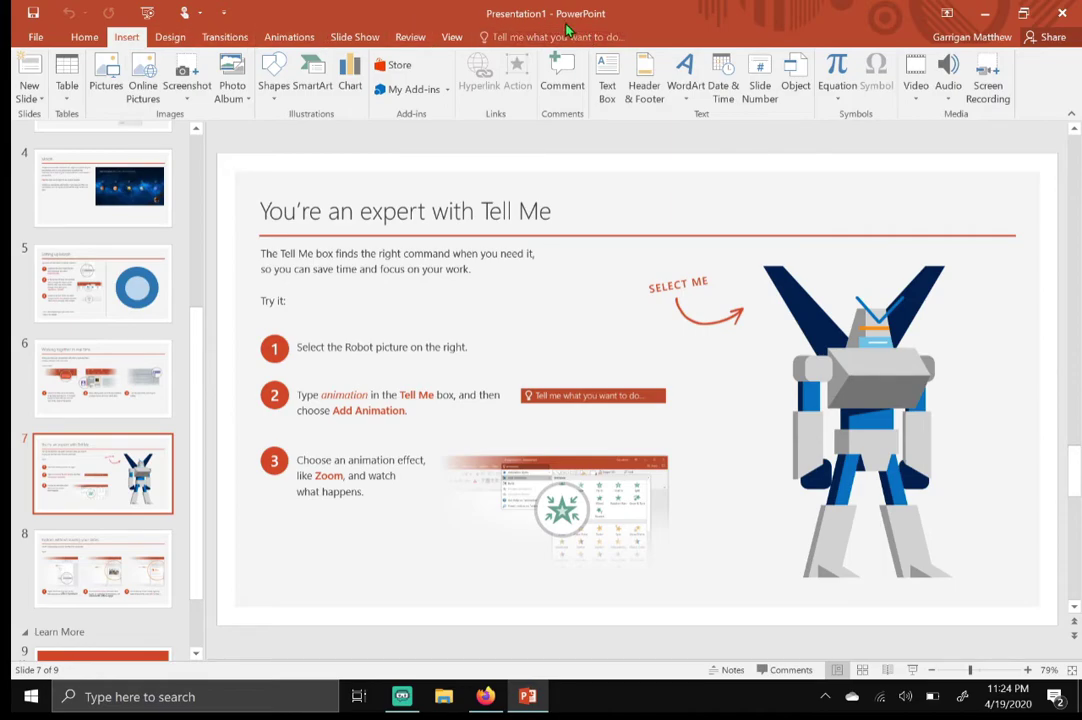
{"action": "left_click", "coordinate": [918, 80]}
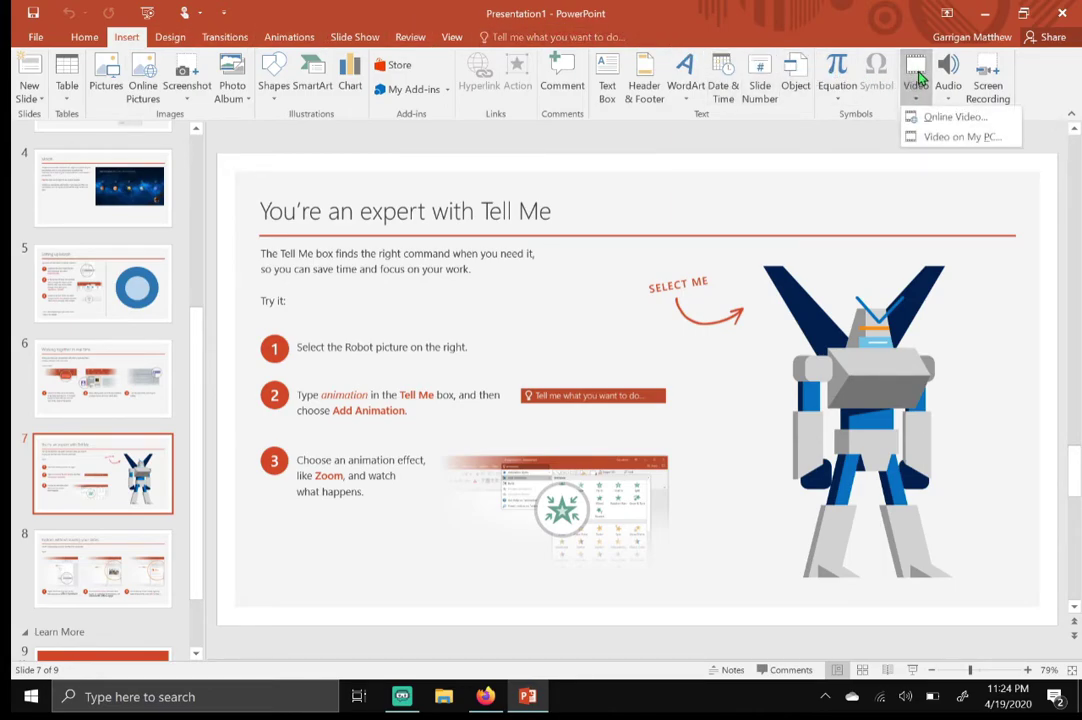
{"action": "left_click", "coordinate": [948, 118]}
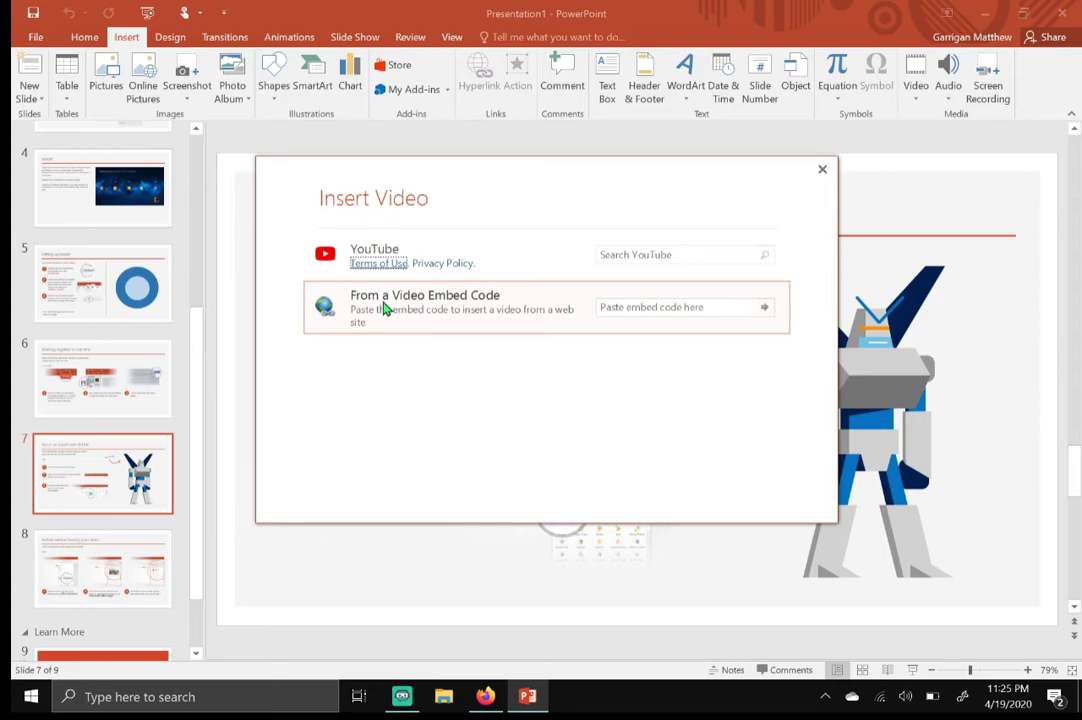
- Paste the copied YouTube iframe code into the 'Paste embed code here' field
{"action": "left_click", "coordinate": [660, 307]}
{"action": "right_click", "coordinate": [656, 308]}
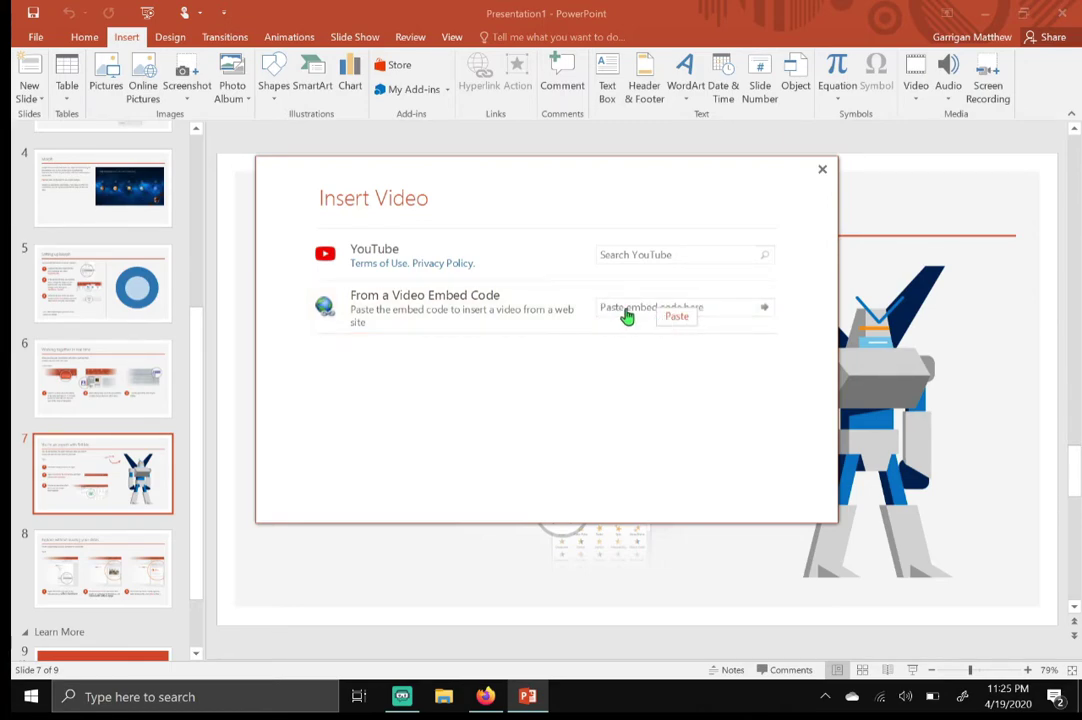
{"action": "key", "text": "ctrl+v"}
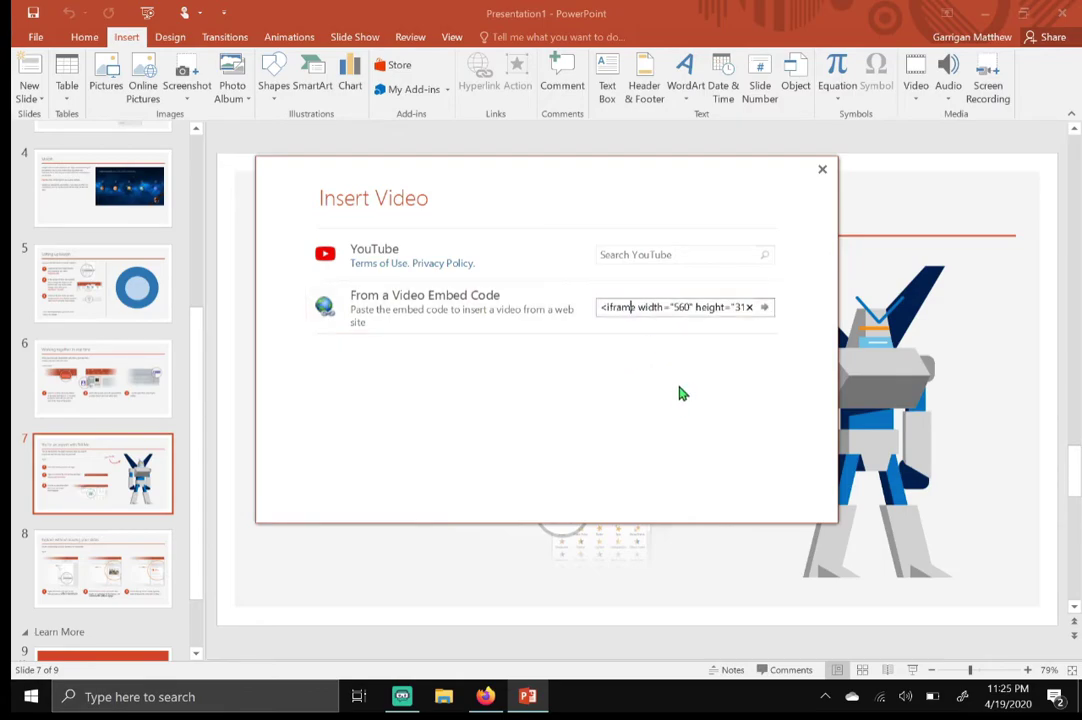
- Insert the video from the pasted embed code, adding a 1.88" by 3.33" frame to slide 7
{"action": "left_click", "coordinate": [765, 313]}
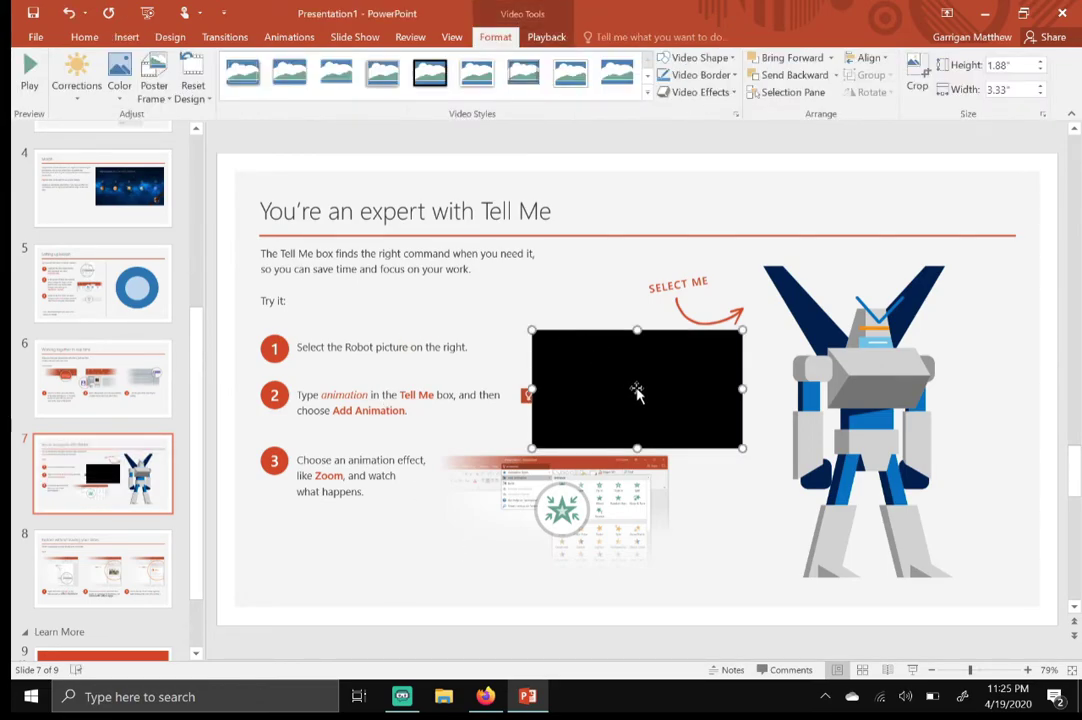
- Drag and resize the video frame to 4.26" by 6.06", centred on slide 7
{"action": "left_click_drag", "start_coordinate": [638, 389], "coordinate": [594, 299]}
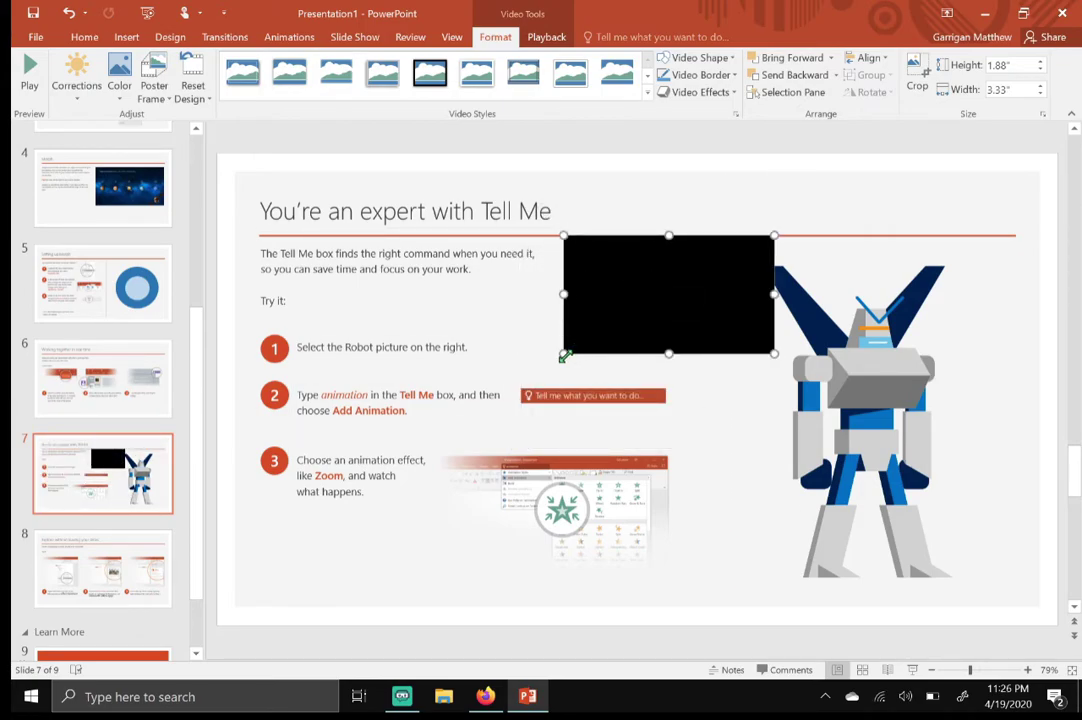
{"action": "left_click_drag", "start_coordinate": [563, 353], "coordinate": [597, 338]}
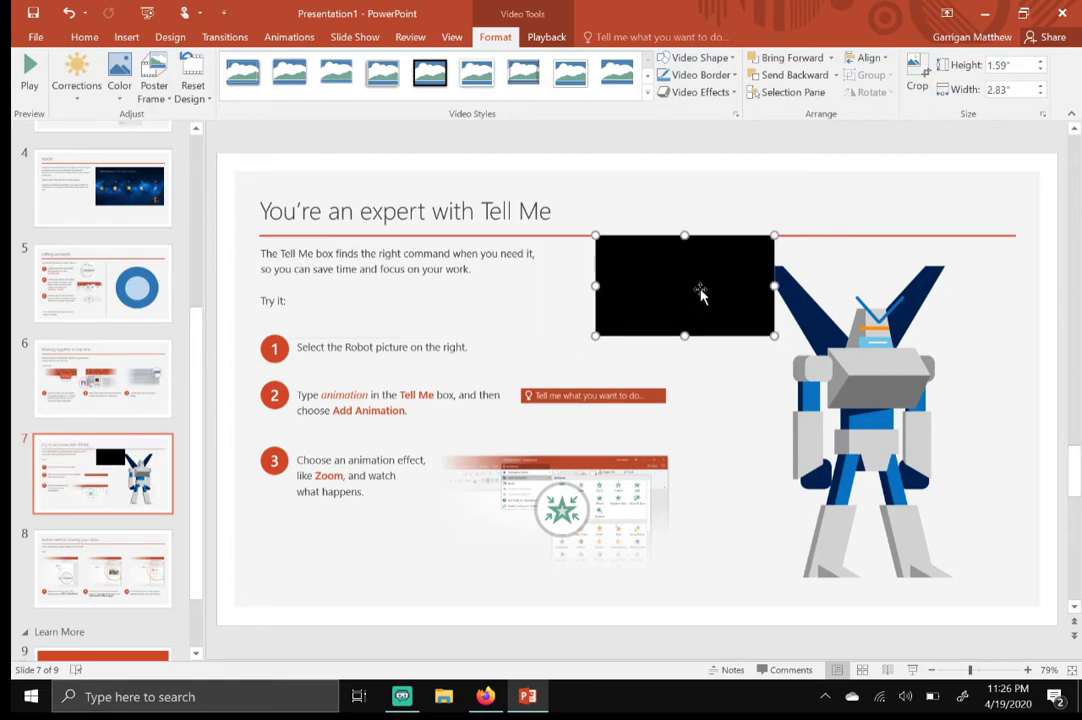
{"action": "left_click_drag", "start_coordinate": [700, 290], "coordinate": [712, 257]}
{"action": "left_click_drag", "start_coordinate": [487, 382], "coordinate": [398, 435]}
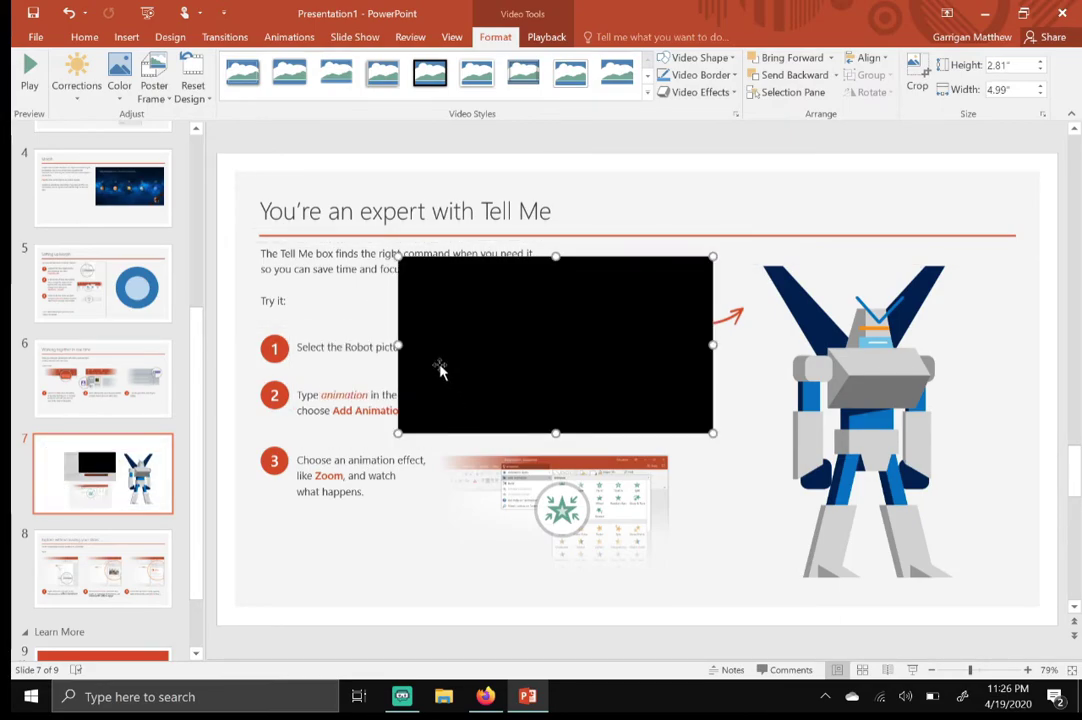
{"action": "left_click_drag", "start_coordinate": [399, 346], "coordinate": [331, 345]}
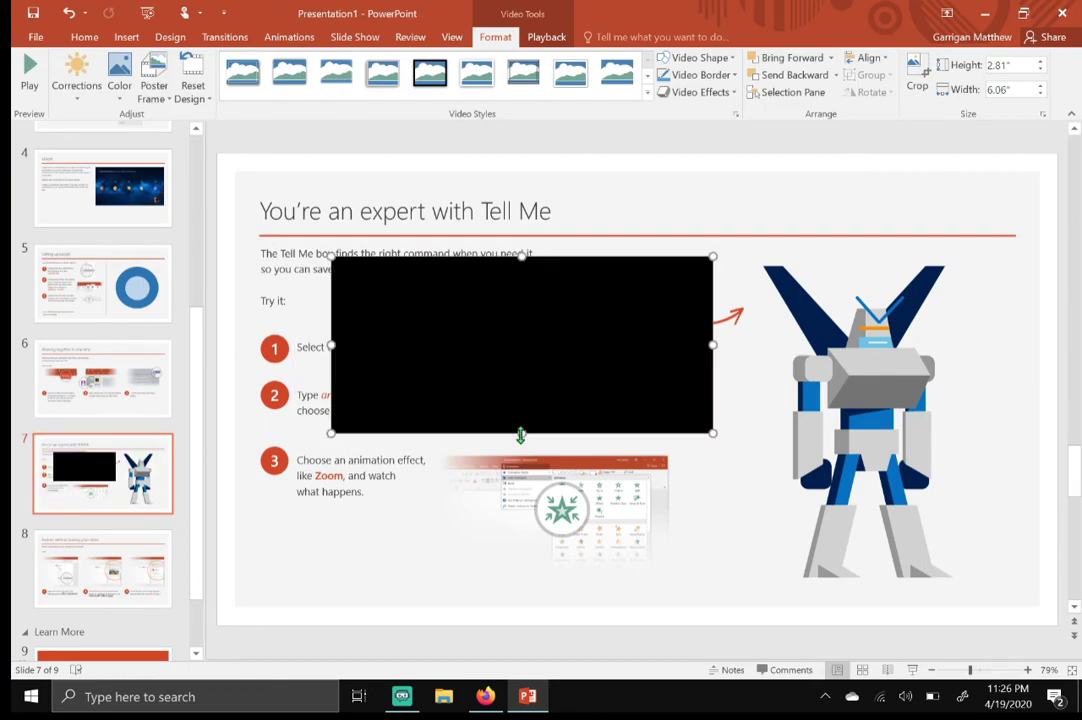
{"action": "left_click_drag", "start_coordinate": [520, 437], "coordinate": [524, 525]}
{"action": "left_click_drag", "start_coordinate": [529, 425], "coordinate": [632, 398]}
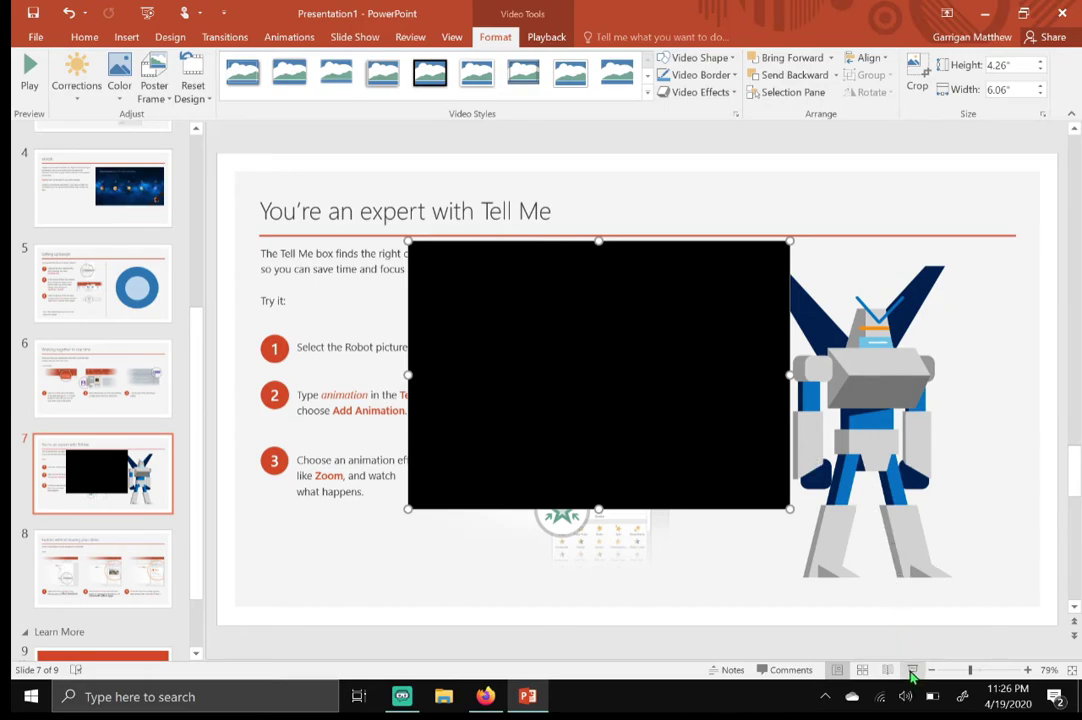
- Start the slide show and play the embedded YouTube video, pausing and resuming it
{"action": "left_click", "coordinate": [912, 670]}
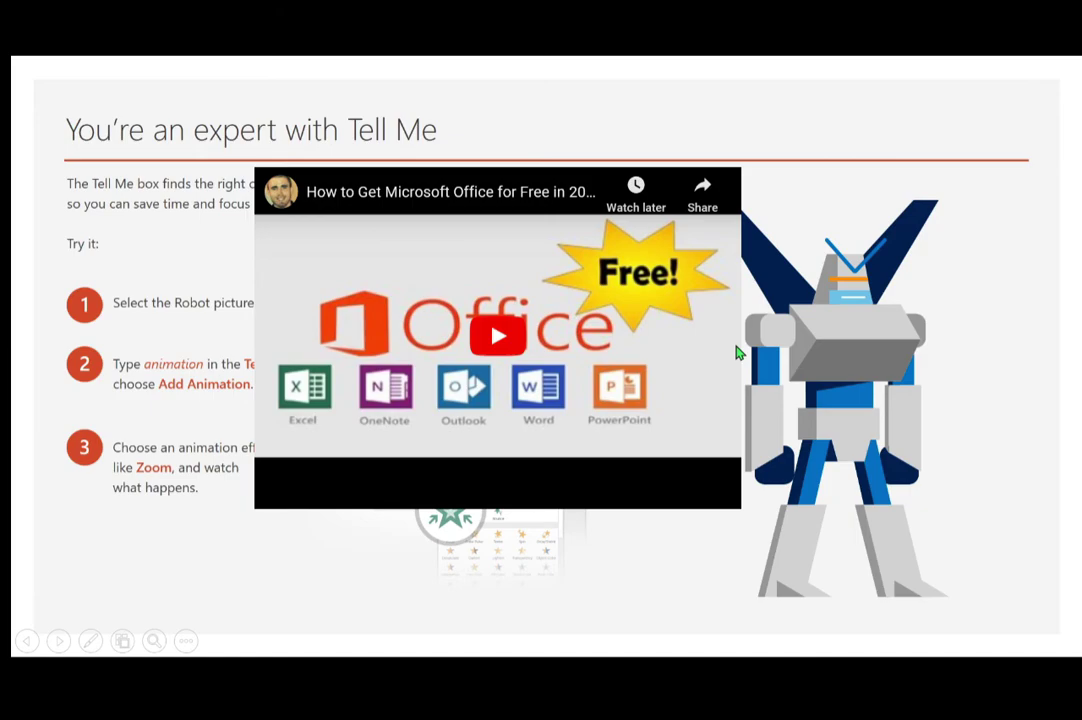
{"action": "left_click", "coordinate": [500, 340]}
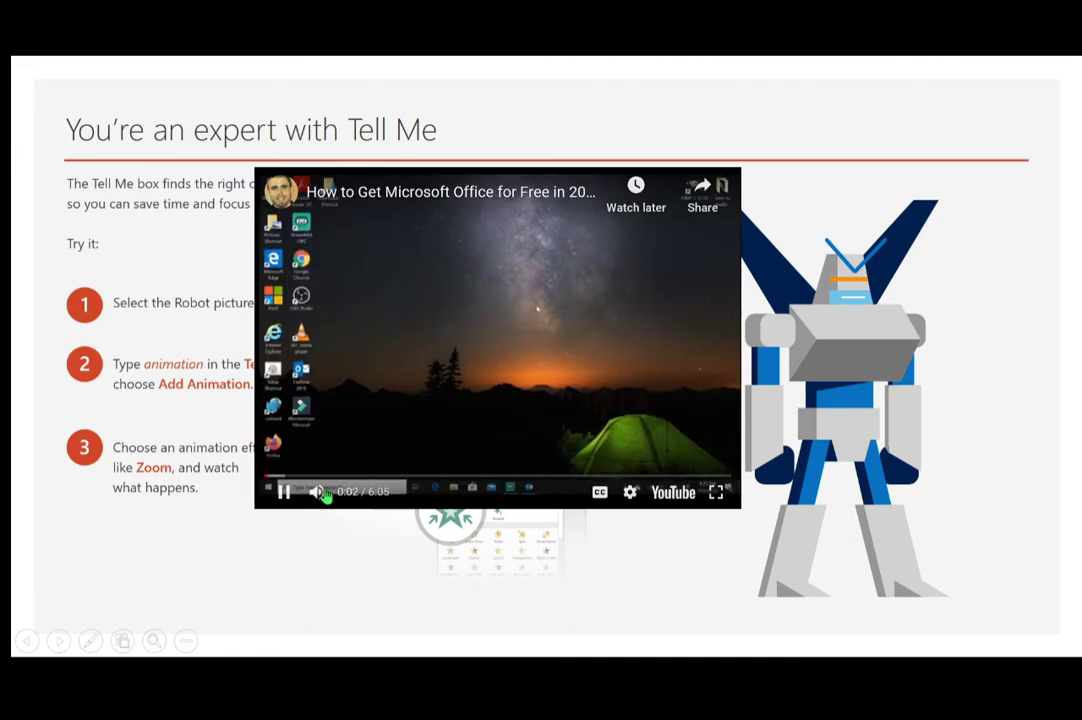
{"action": "mouse_move", "coordinate": [357, 500]}
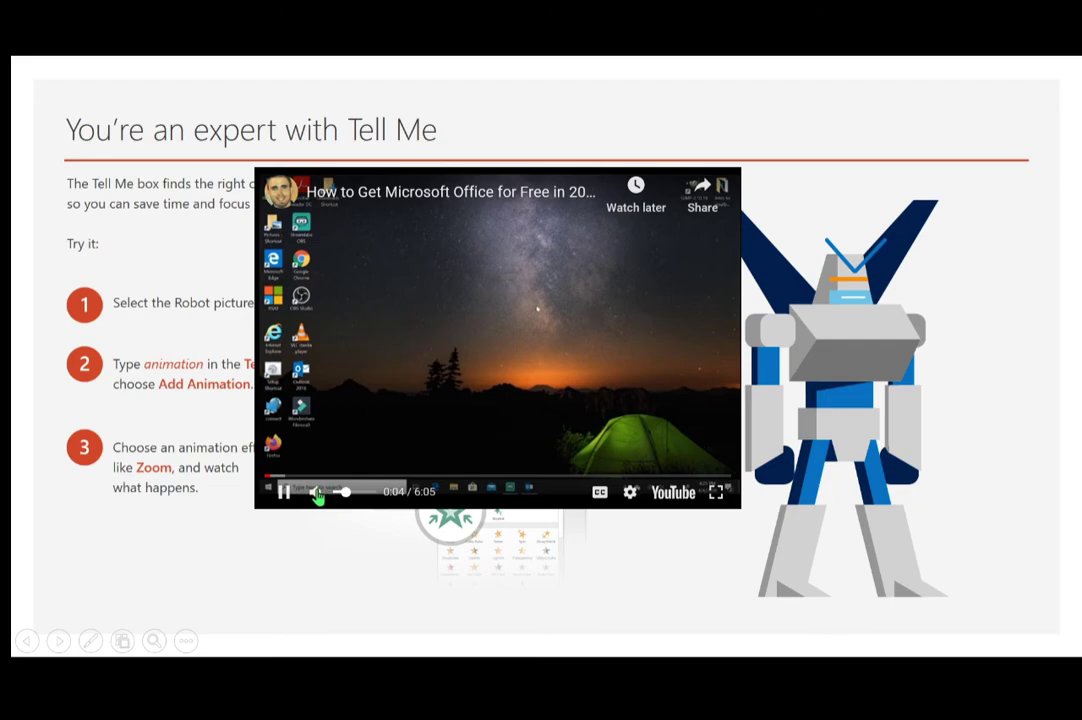
{"action": "left_click", "coordinate": [285, 497]}
{"action": "left_click", "coordinate": [285, 497]}
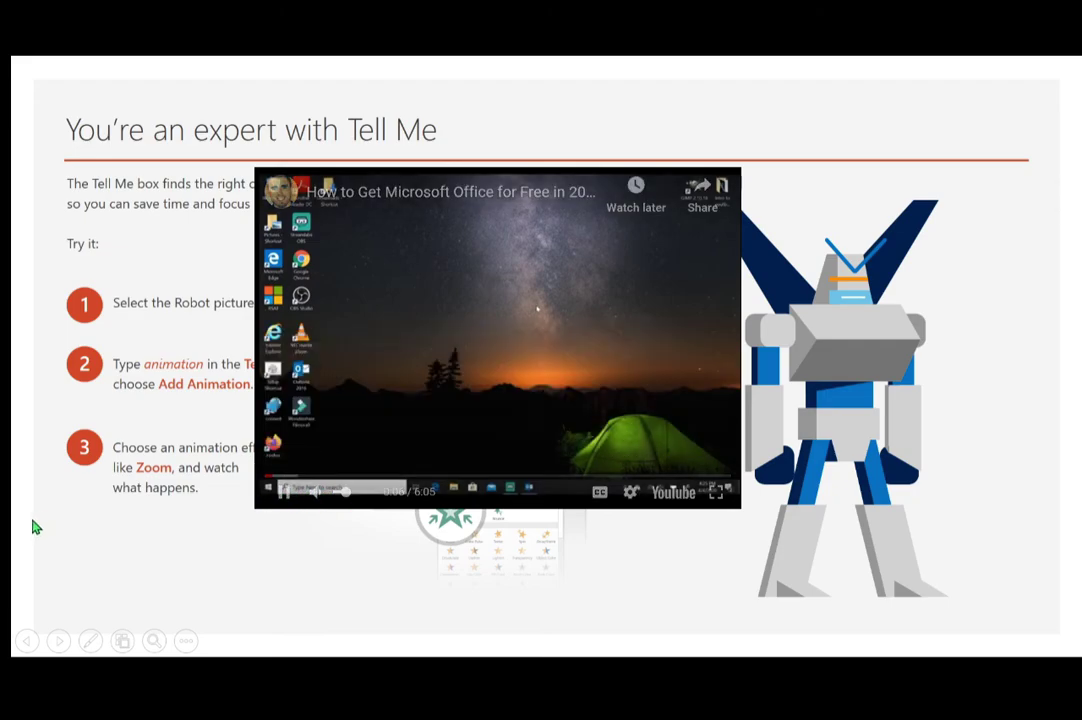
- Pause the video at 0:07, then close Presentation1 without saving
{"action": "left_click", "coordinate": [285, 493]}
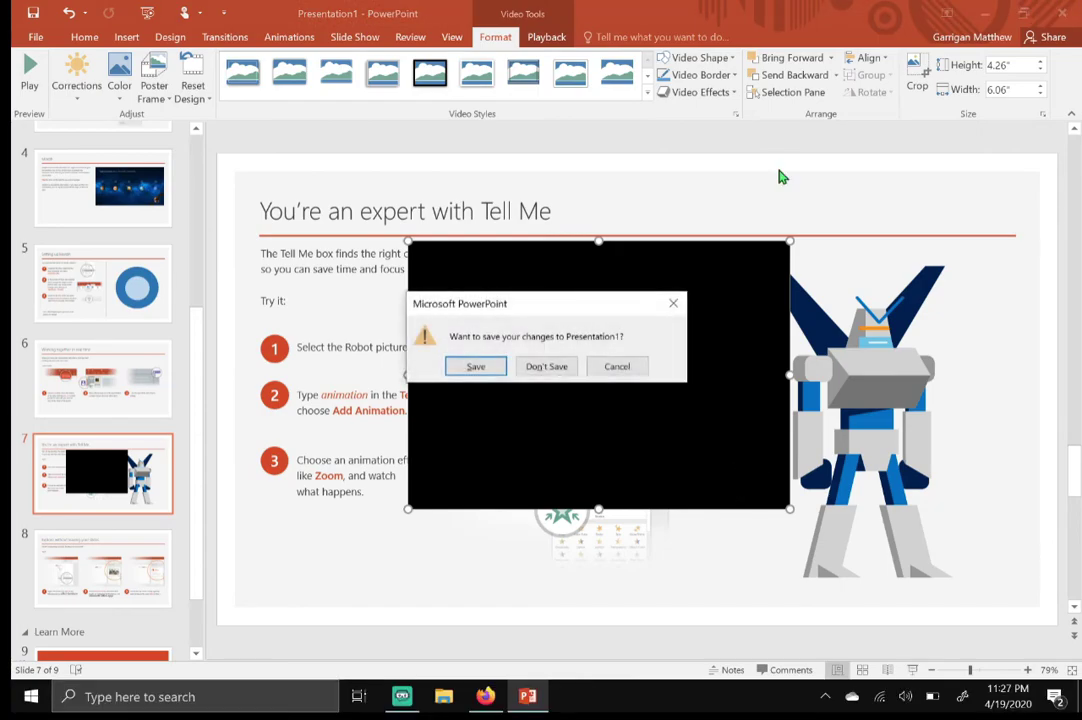
{"action": "left_click", "coordinate": [548, 367]}
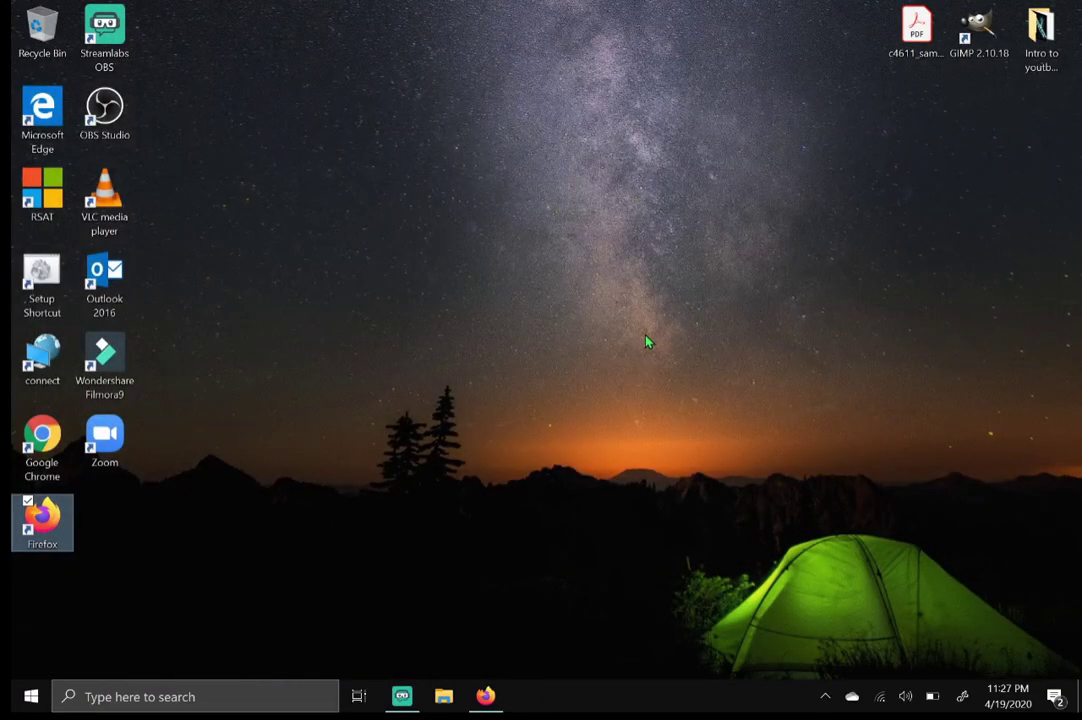